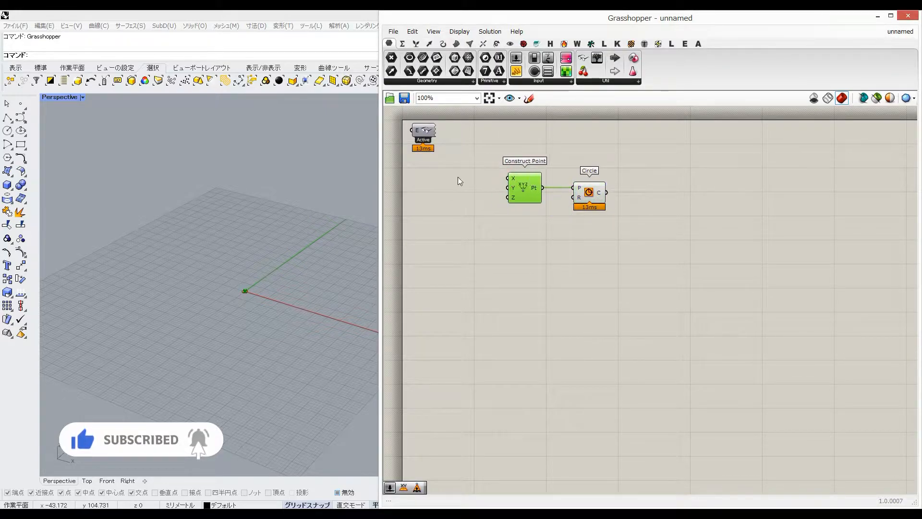
Step: Add a Gene Pool and configure it with 3 genes and 0 decimals
double_click(449, 202)
text(gene)
click(431, 190)
right_click(437, 206)
key(Escape)
right_click(470, 210)
click(485, 263)
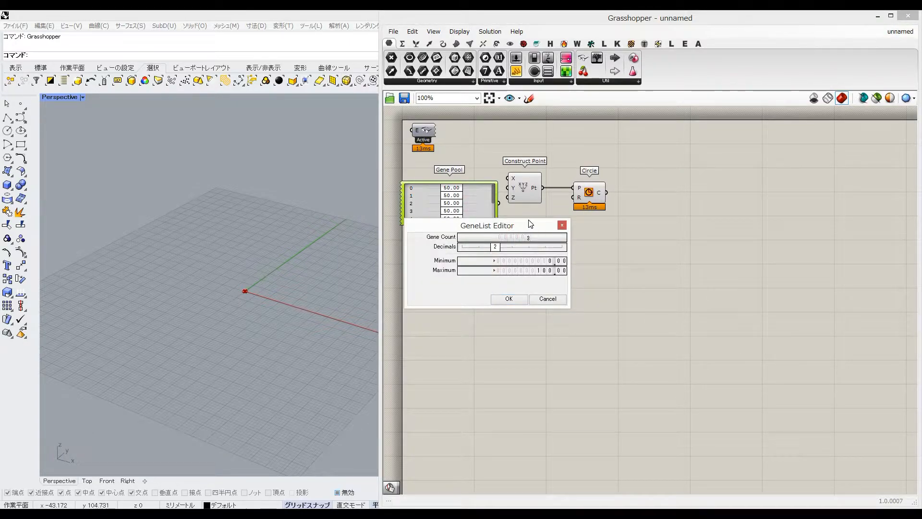
drag(490, 247, 461, 212)
click(509, 299)
Step: Wire the Gene Pool to Construct Point's Z input and set its first gene to 0
drag(529, 193, 592, 192)
drag(455, 187, 458, 186)
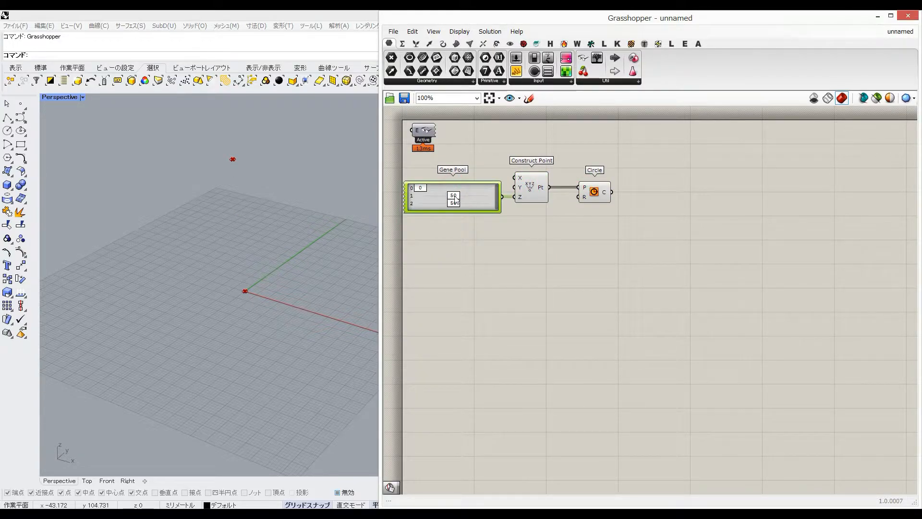
Step: Raise the Gene Pool's maximum to 500 and set its second and third genes to 323 and 474
right_drag(485, 197, 484, 194)
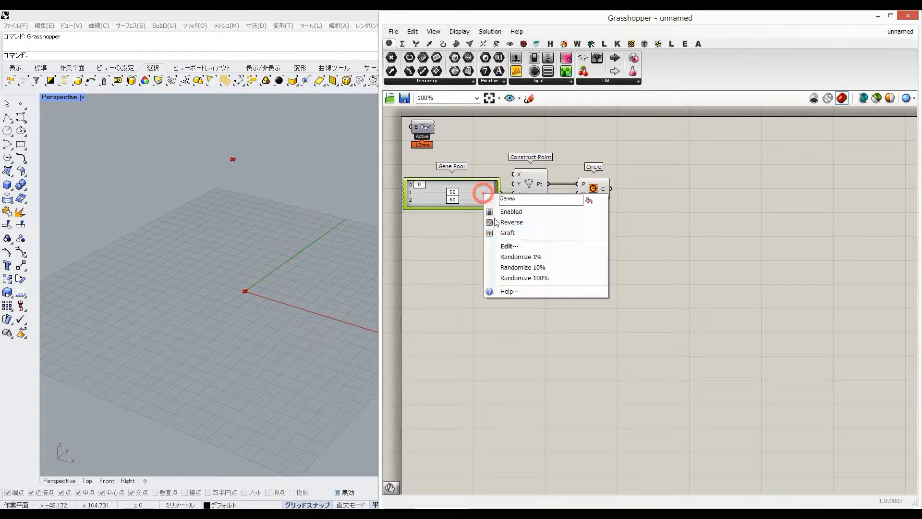
click(509, 246)
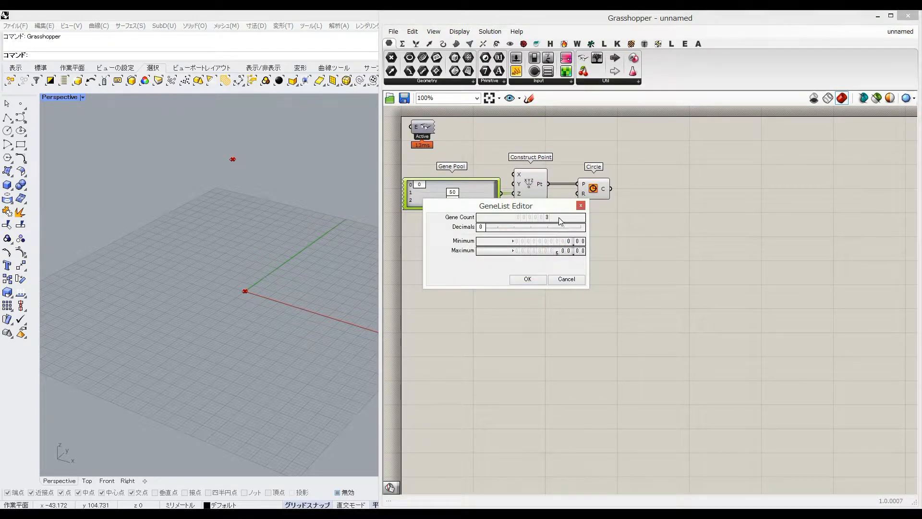
click(523, 282)
drag(487, 203, 458, 192)
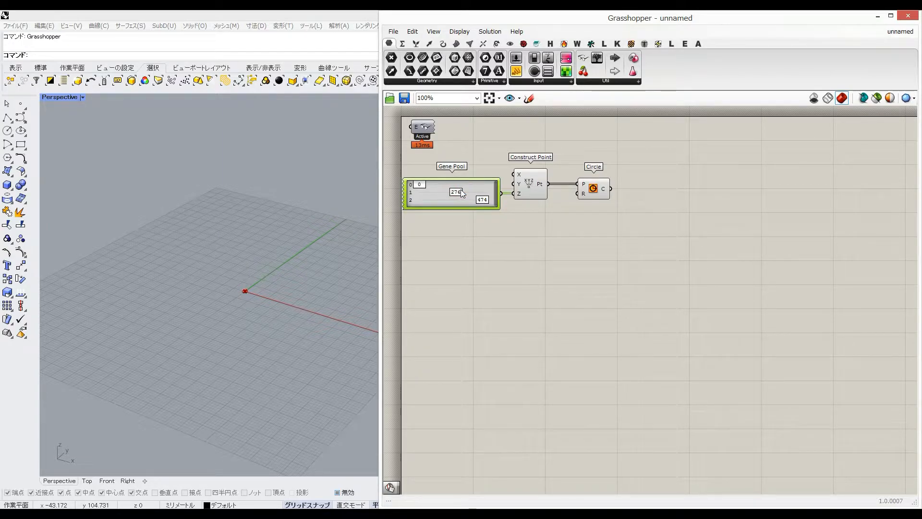
shift+right_drag(290, 245, 257, 345)
scroll(262, 302, down, 8)
shift+right_drag(263, 300, 263, 322)
drag(456, 193, 462, 192)
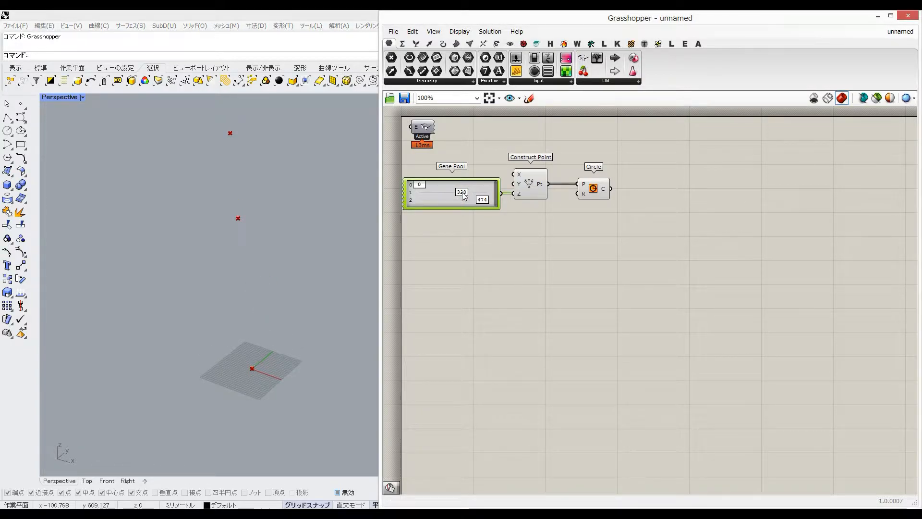
Step: Place a panel reading the Circle output and graft Construct Point's Z input
drag(513, 76, 693, 184)
click(522, 193)
right_click(519, 193)
click(543, 265)
Step: Duplicate the Gene Pool, wire the copy to the Circle's R input and graft that input
click(483, 203)
key(ctrl+c)
key(ctrl+v)
drag(454, 203, 577, 194)
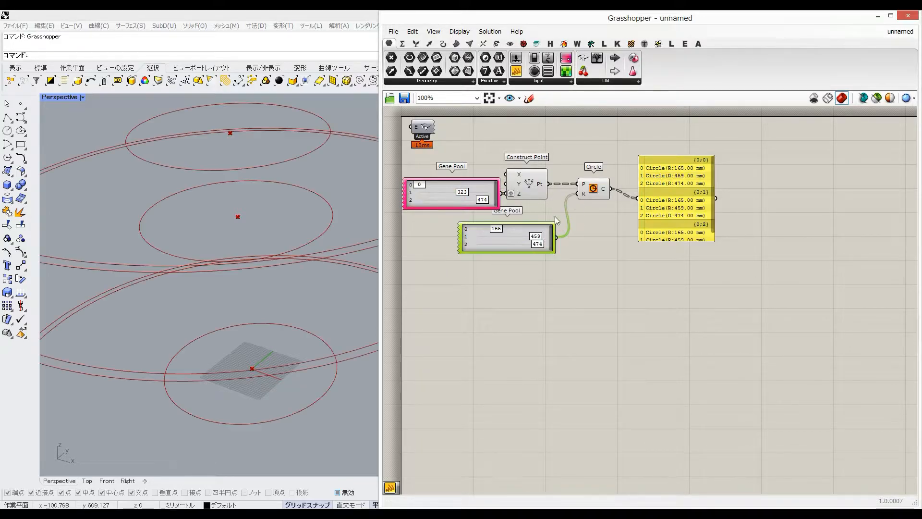
right_click(584, 194)
click(607, 268)
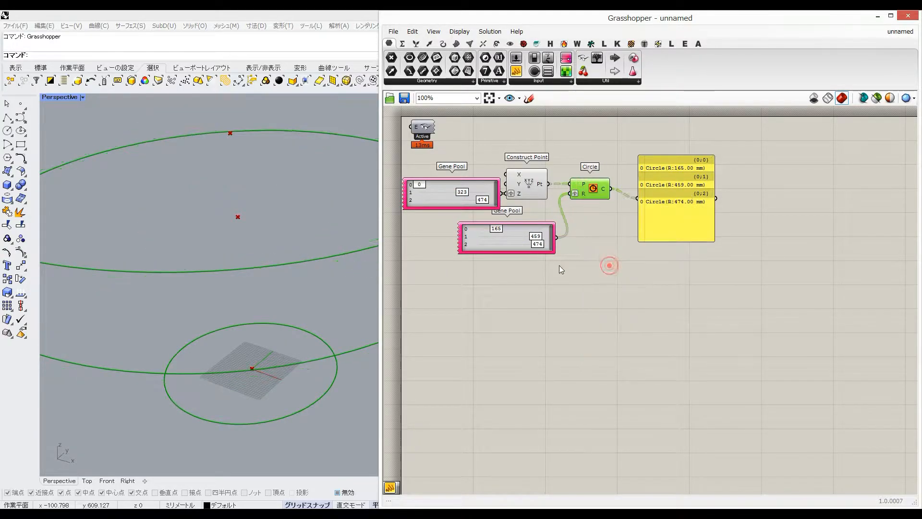
Step: Set the radius Gene Pool's values to 135, 238 and 92, and delete the panel
scroll(272, 267, down, 2)
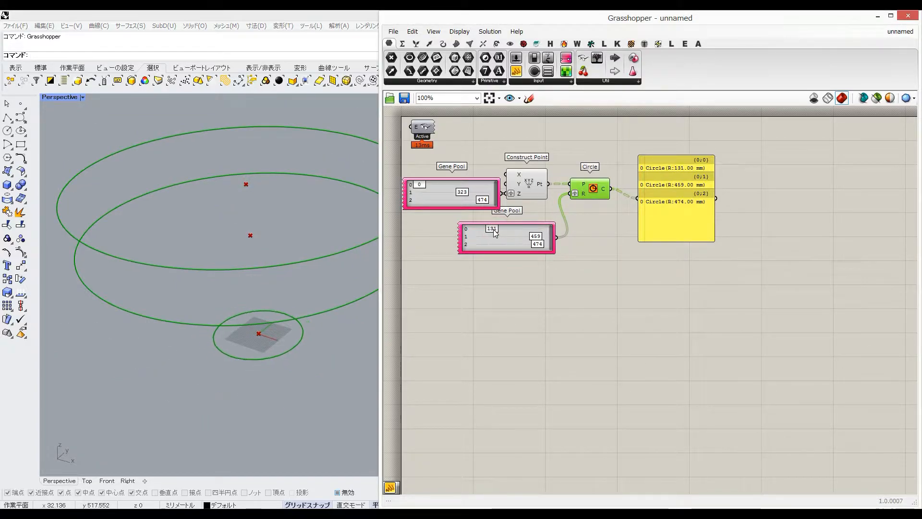
drag(534, 239, 479, 247)
click(665, 201)
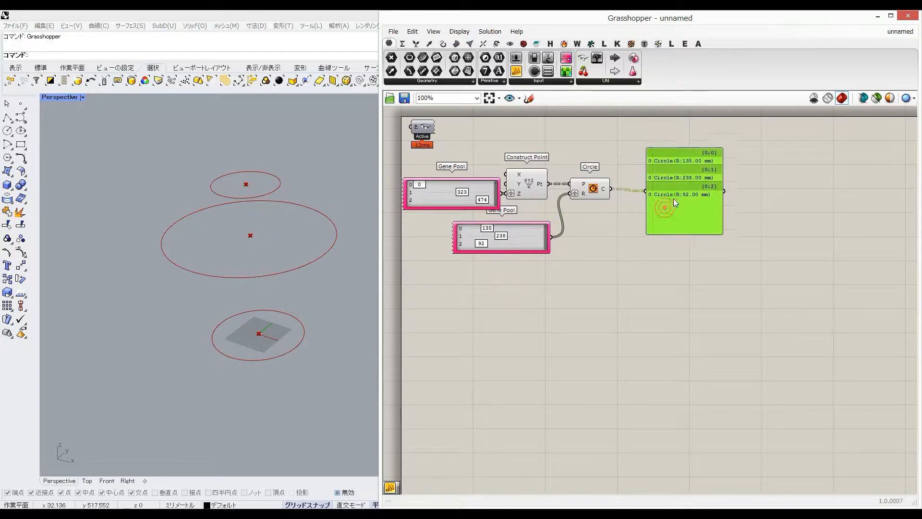
key(Delete)
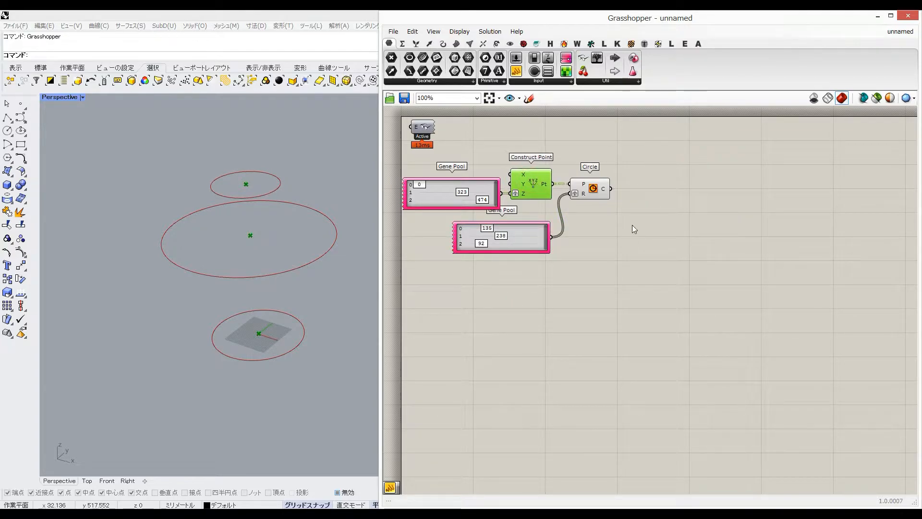
Step: Add a Divide Curve component fed by the Circle output and place it beyond the Circle component
double_click(633, 223)
text(divide)
key(Return)
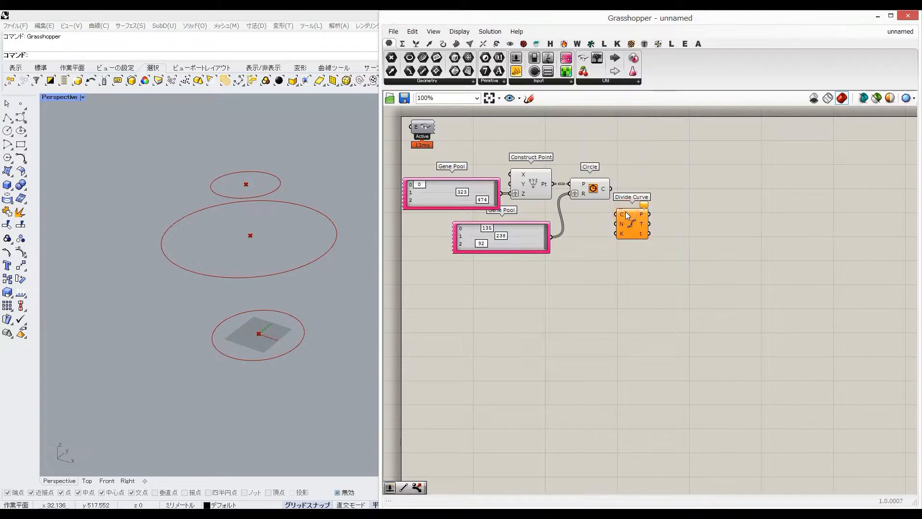
drag(612, 188, 637, 202)
drag(655, 212, 687, 211)
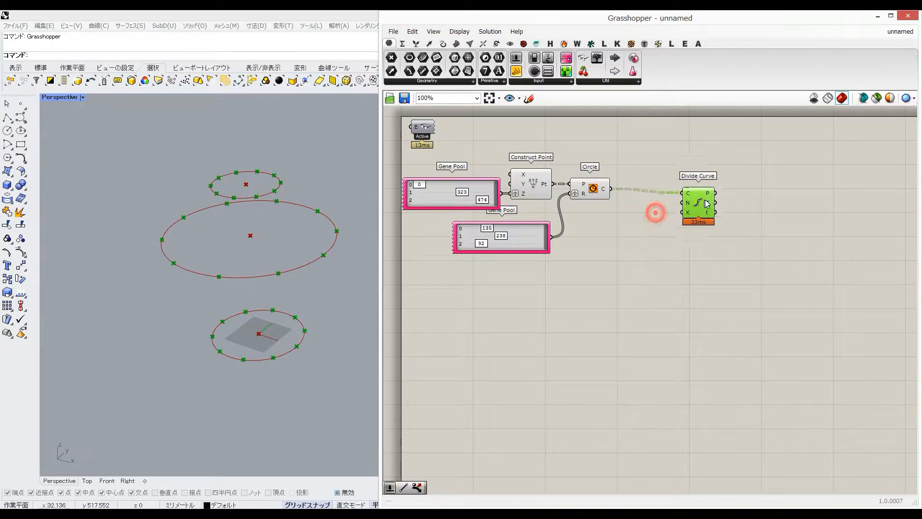
Step: Add a number slider set to 10 and wire it to Divide Curve's N input
double_click(630, 247)
text(10)
key(Return)
drag(631, 248, 621, 240)
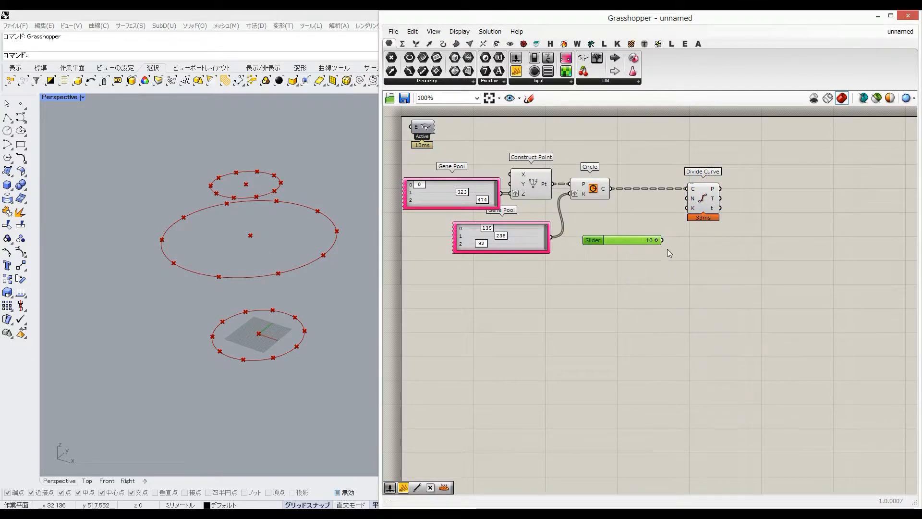
drag(694, 204, 692, 201)
Step: Add an Explode Tree component fed by Divide Curve's points, with outputs for all three branches
double_click(690, 214)
text(explo)
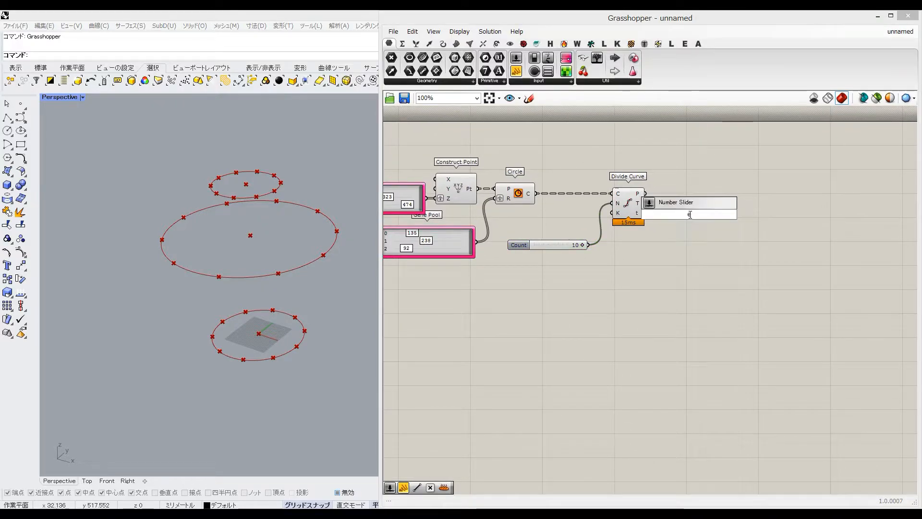
click(695, 163)
drag(692, 219, 695, 198)
scroll(696, 199, up, 7)
click(686, 213)
scroll(686, 242, down, 6)
click(738, 251)
right_drag(738, 251, 607, 257)
Step: Add a Shift List component and feed its L input from Explode Tree's {0;1;0} branch
double_click(682, 261)
text(shift)
click(667, 249)
drag(667, 270, 669, 236)
Step: Create a number slider set to 1 and wire it to Shift List's S input
double_click(660, 268)
text(10)
key(Return)
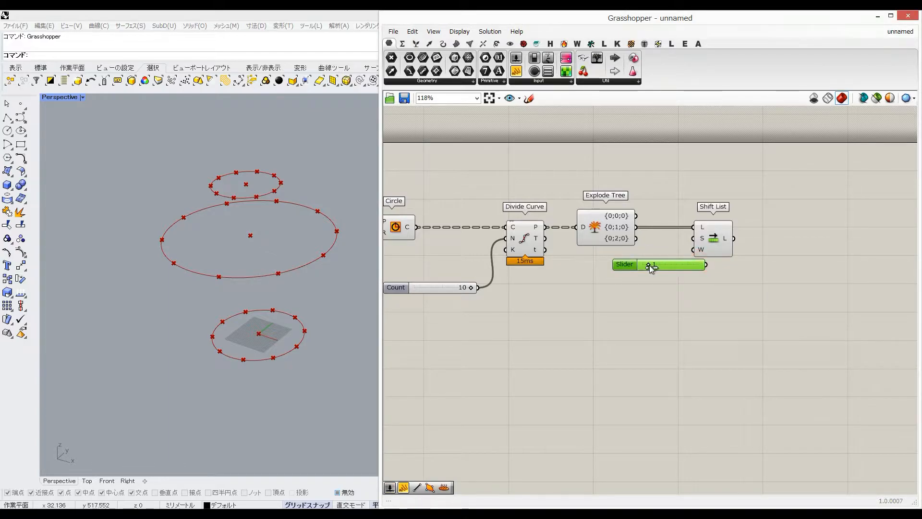
click(709, 282)
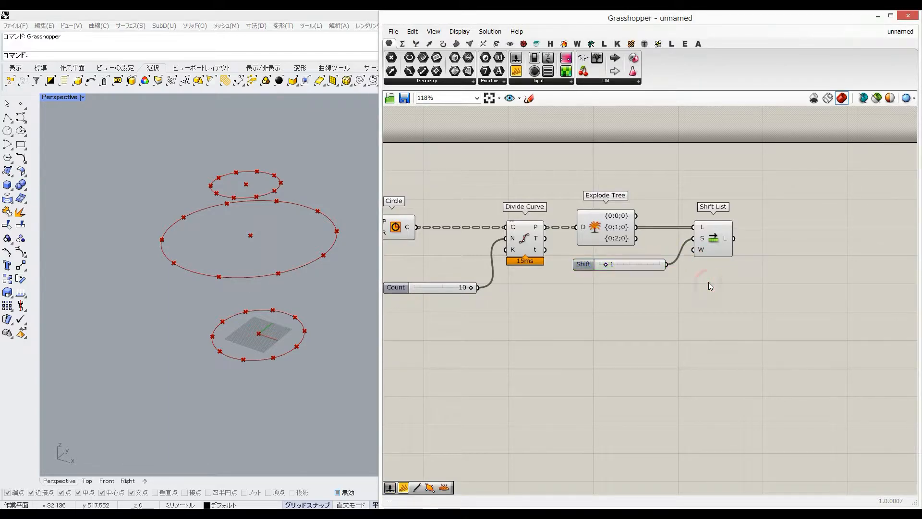
Step: Move the Shift List and its slider down below the level of the Explode Tree outputs
drag(727, 304, 623, 230)
mouse_move(717, 243)
mouse_down()
mouse_move(714, 278)
mouse_move(717, 234)
mouse_up()
ctrl+click(609, 226)
drag(743, 319, 661, 253)
drag(715, 244, 715, 284)
drag(620, 228, 726, 210)
Step: Add an Entwine component combining Explode Tree's first branch, the shifted second branch and the third branch
double_click(753, 221)
text(ent)
click(740, 209)
mouse_move(764, 229)
mouse_down()
mouse_move(819, 236)
mouse_move(779, 238)
mouse_up()
right_drag(843, 292, 702, 298)
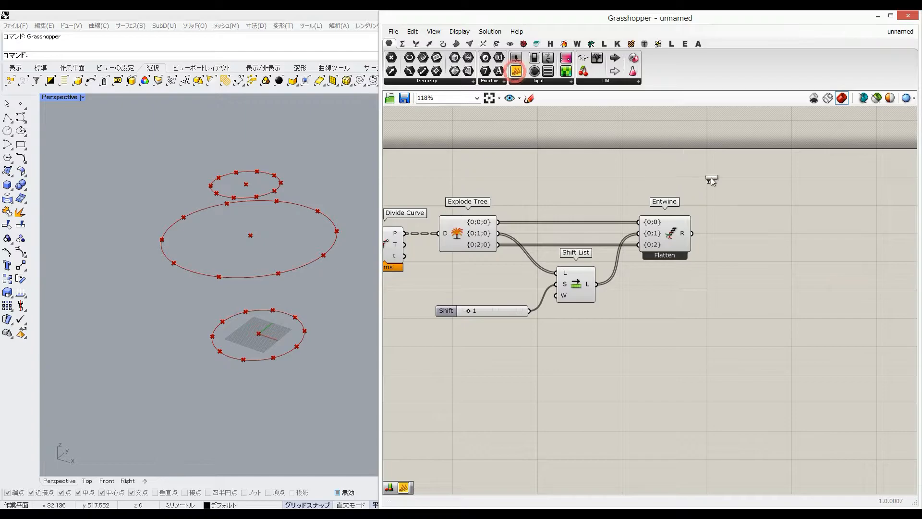
Step: Inspect the Entwine output in a temporary panel and delete that panel
drag(687, 155, 767, 222)
drag(692, 235, 722, 223)
drag(746, 263, 747, 394)
click(782, 329)
key(Delete)
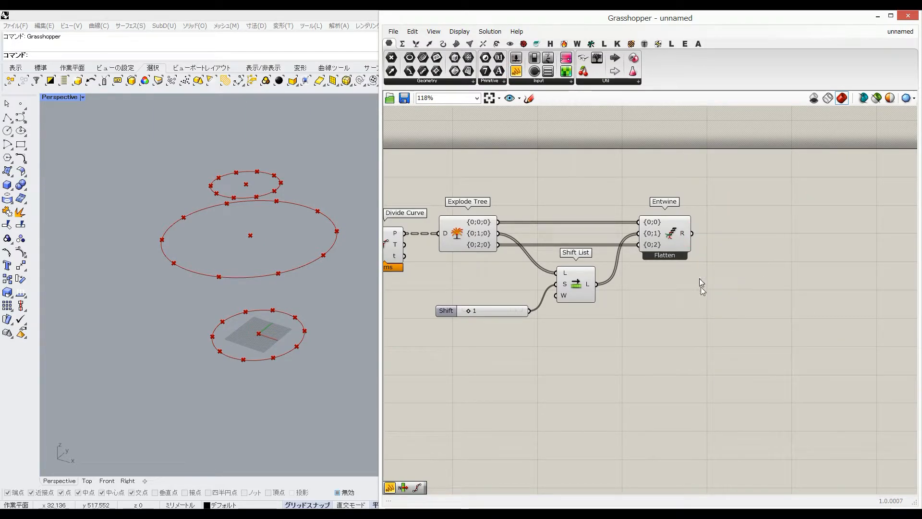
Step: Add a Flip Matrix component for the Entwine result
right_drag(742, 294, 732, 290)
double_click(732, 289)
text(flip)
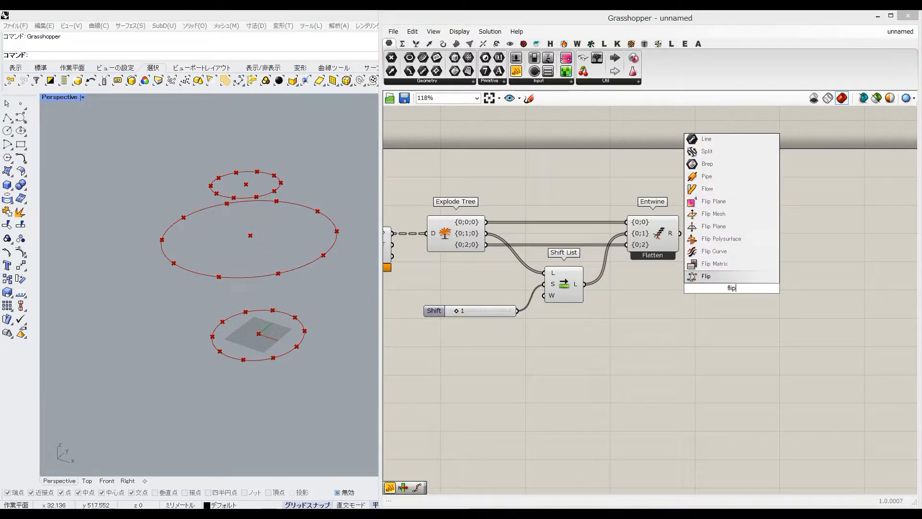
click(715, 264)
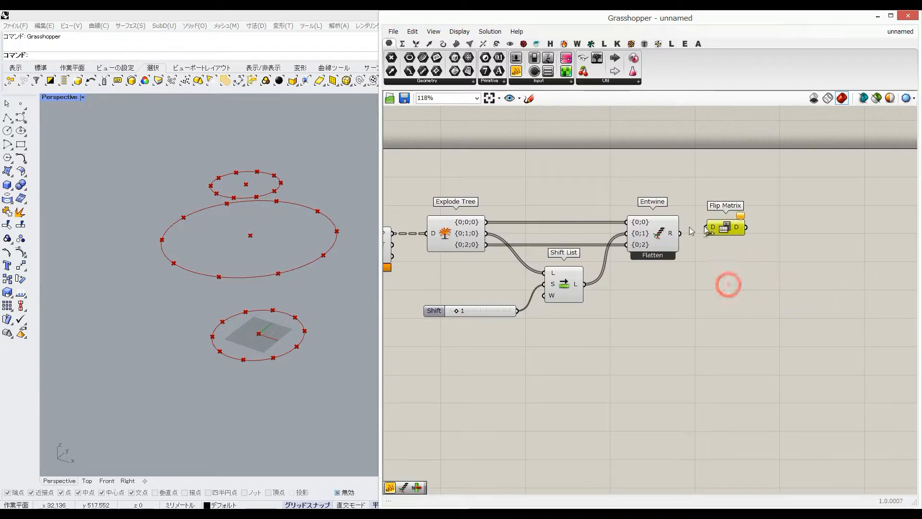
Step: Add an Interpolate curve component fed by the Flip Matrix output
double_click(787, 285)
text(inter)
click(764, 237)
drag(782, 274, 776, 241)
Step: Add a Relative Item component and wire the interpolated curves to its T input
right_drag(886, 261, 800, 258)
double_click(800, 257)
text(rel)
click(799, 221)
drag(714, 232, 776, 240)
drag(793, 256, 834, 245)
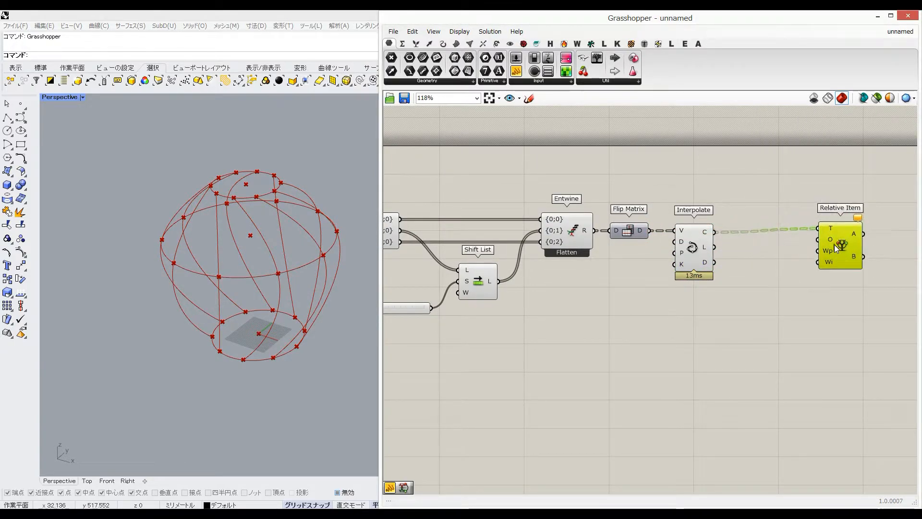
Step: Simplify the Relative Item component's T input
right_drag(856, 247, 749, 237)
right_click(744, 222)
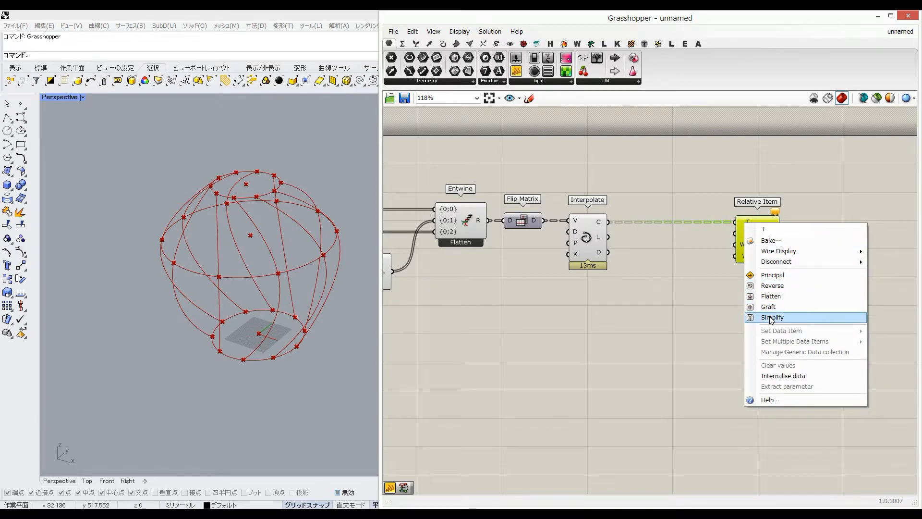
click(771, 317)
Step: Feed Relative Item's O input from a panel containing {1} and invert its Wp input
double_click(689, 261)
text(//{1})
key(Return)
drag(691, 262, 702, 239)
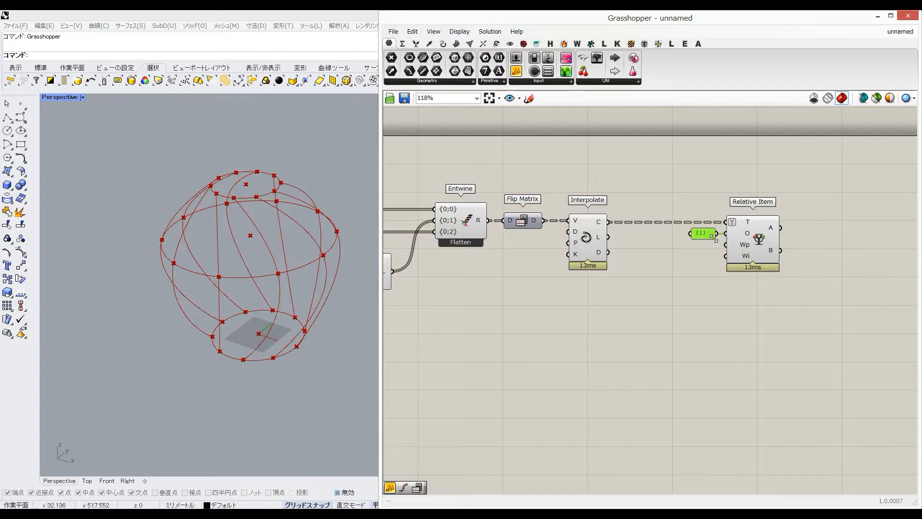
right_click(744, 244)
click(769, 323)
Step: Add an Offset Curve component and wire the interpolated curves to its C input
double_click(692, 308)
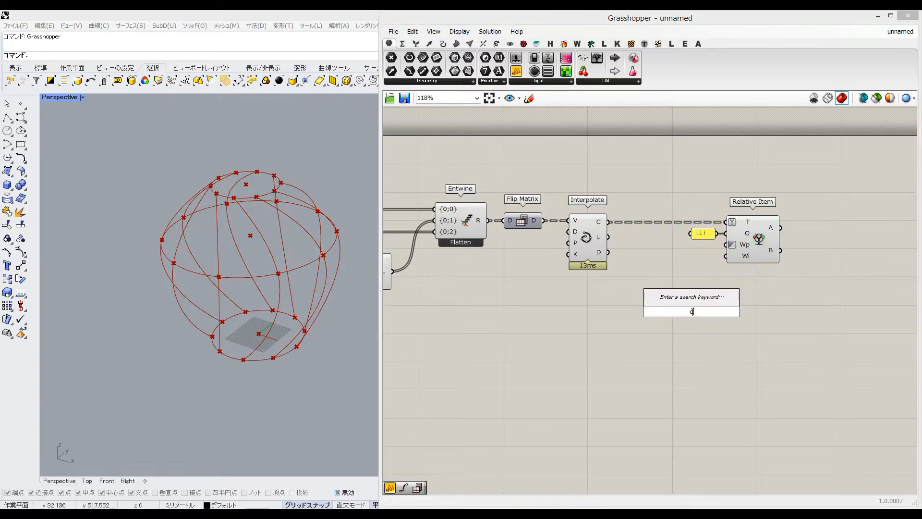
text(offset)
click(689, 277)
drag(608, 221, 664, 314)
Step: Create a slider ranging from -100 to 100 at -82 and wire it to the Offset Curve distance
double_click(513, 345)
text(-100)
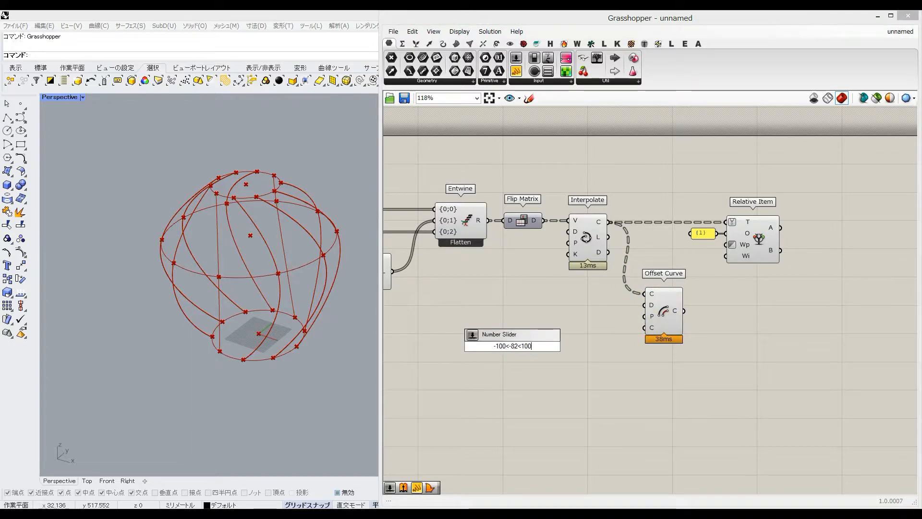
text(<-82<100)
click(550, 345)
drag(652, 307, 646, 305)
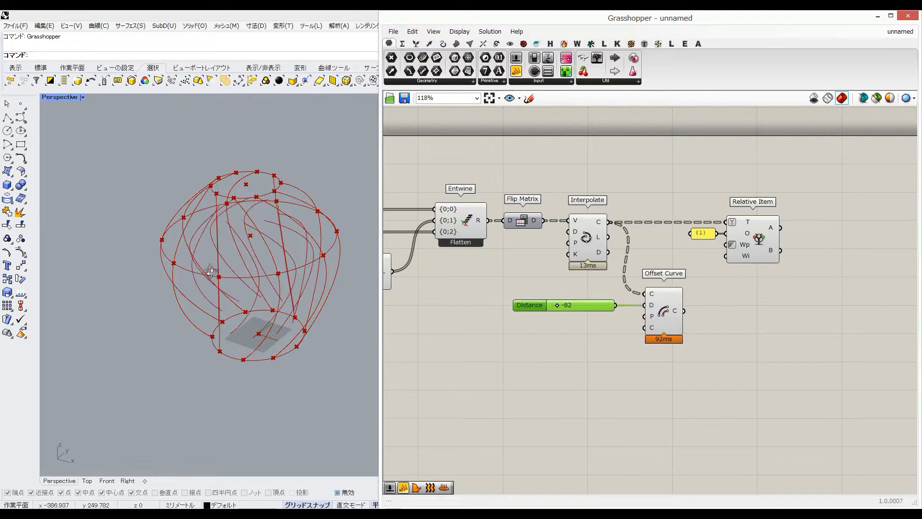
right_drag(760, 343, 698, 339)
double_click(698, 339)
text(rotate)
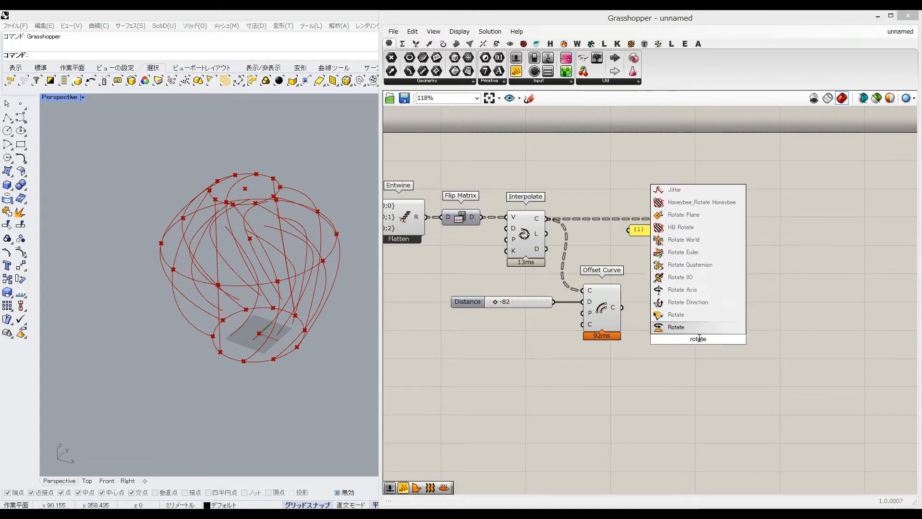
click(691, 329)
key(ctrl+z)
Step: Add a Rotate component for the offset curves and set its angle input to degrees
double_click(690, 329)
text(rotate)
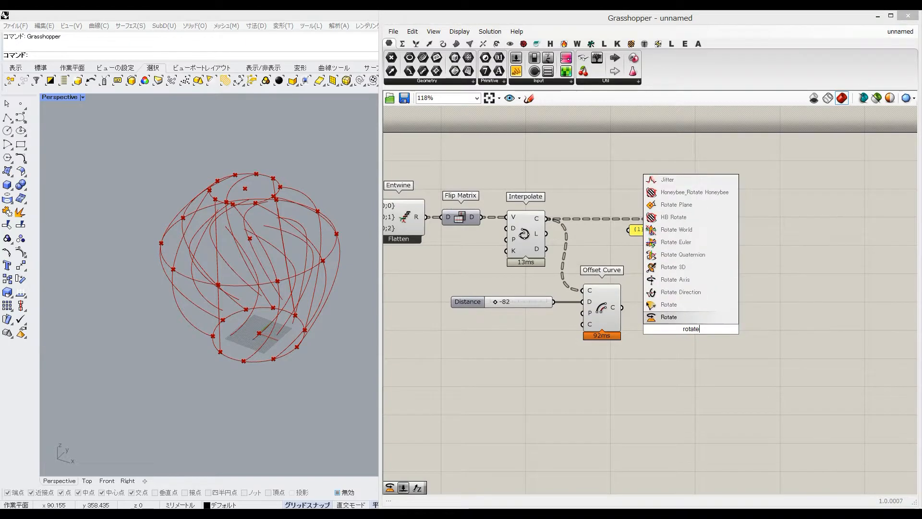
click(687, 307)
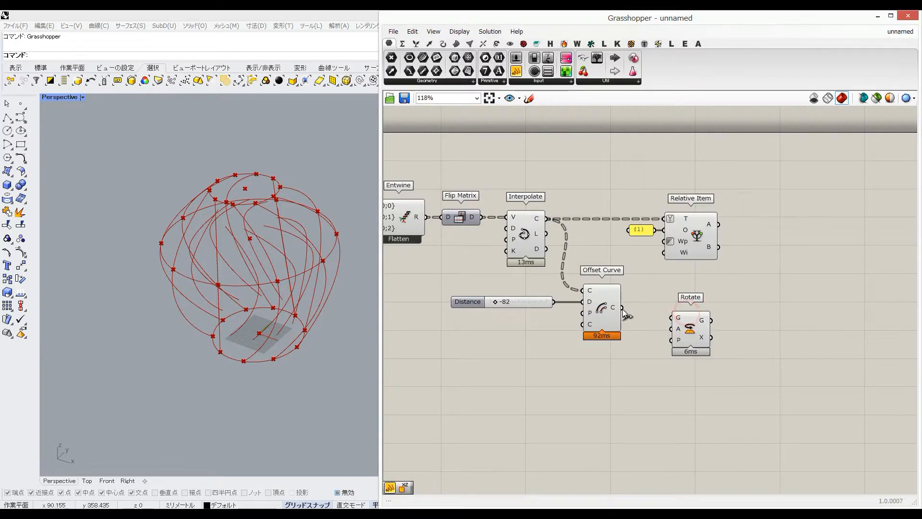
right_click(685, 320)
click(687, 399)
Step: Create a number slider set to 16 and wire it to Rotate's A input
double_click(615, 385)
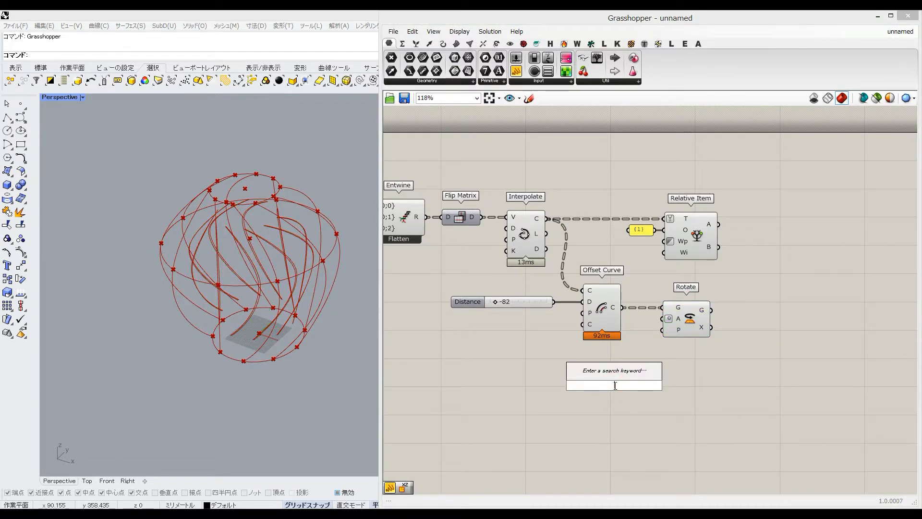
text(507)
key(BackSpace)
key(Return)
double_click(615, 385)
text(16)
key(Return)
drag(633, 383, 556, 351)
drag(623, 363, 671, 324)
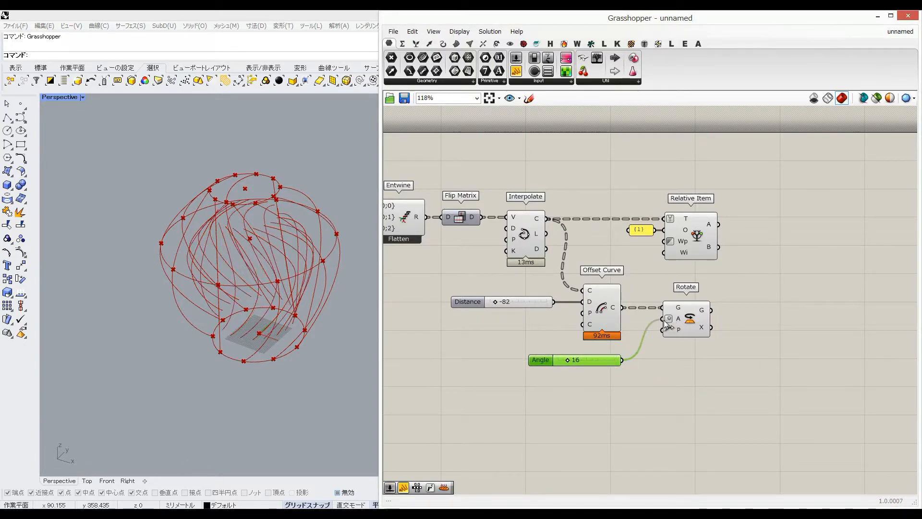
Step: Turn off the Offset Curve preview and set the rotation angle slider to 16
mouse_move(567, 360)
mouse_down()
mouse_move(594, 359)
mouse_move(582, 360)
mouse_up()
right_click(602, 305)
click(621, 321)
double_click(582, 359)
text(16)
key(Return)
drag(689, 320, 697, 319)
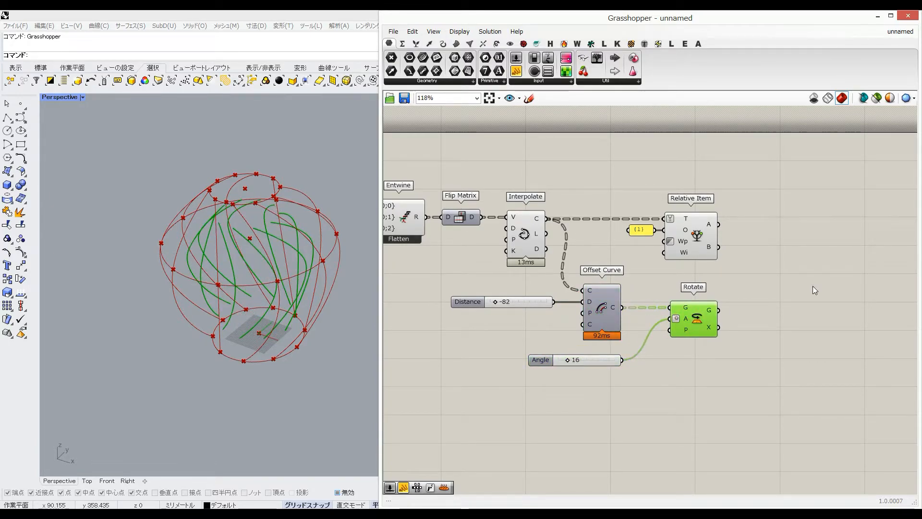
Step: Add a Ruled Surface between Relative Item's B output and the rotated curves
double_click(837, 284)
text(ru)
click(840, 261)
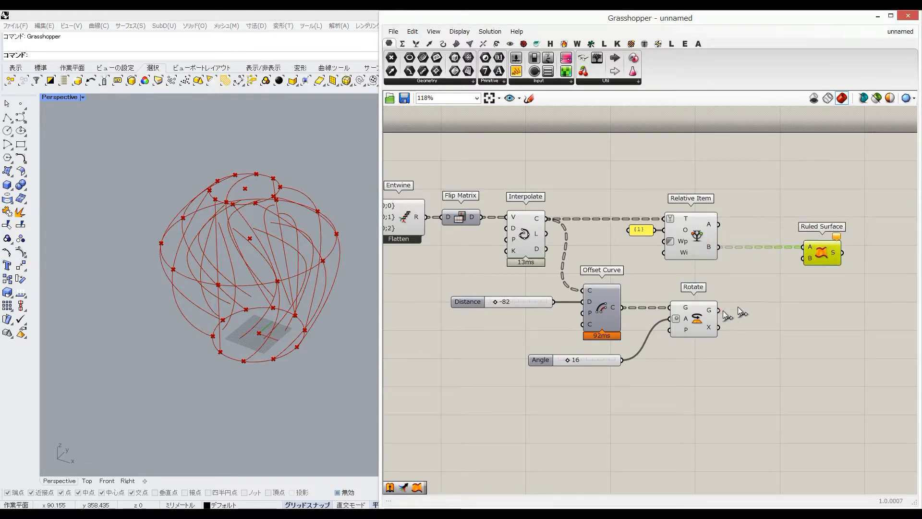
drag(719, 310, 803, 259)
click(797, 325)
Step: Wire the rotated curves into the Ruled Surface's B input and add a second Ruled Surface fed by the Interpolate curves
right_drag(216, 265, 218, 336)
double_click(776, 367)
text(ru)
click(776, 342)
drag(779, 359, 823, 313)
drag(870, 376, 804, 239)
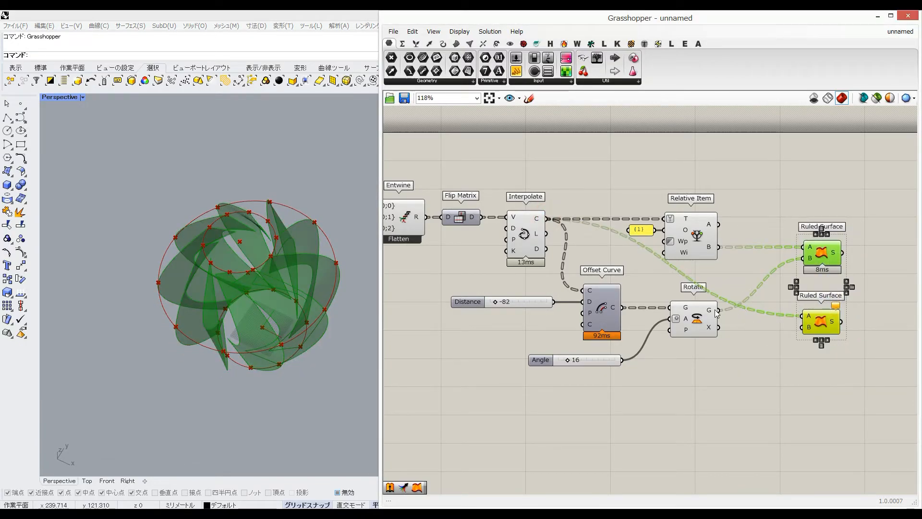
Step: Wire the rotated curves into the second Ruled Surface's B input and place both Ruled Surface components closer together
drag(746, 319, 823, 305)
click(822, 381)
drag(884, 342, 799, 192)
click(813, 229)
click(886, 284)
Step: Add a Merge component and wire the two Ruled Surface outputs into its D1 and D2 inputs
right_drag(886, 283, 742, 280)
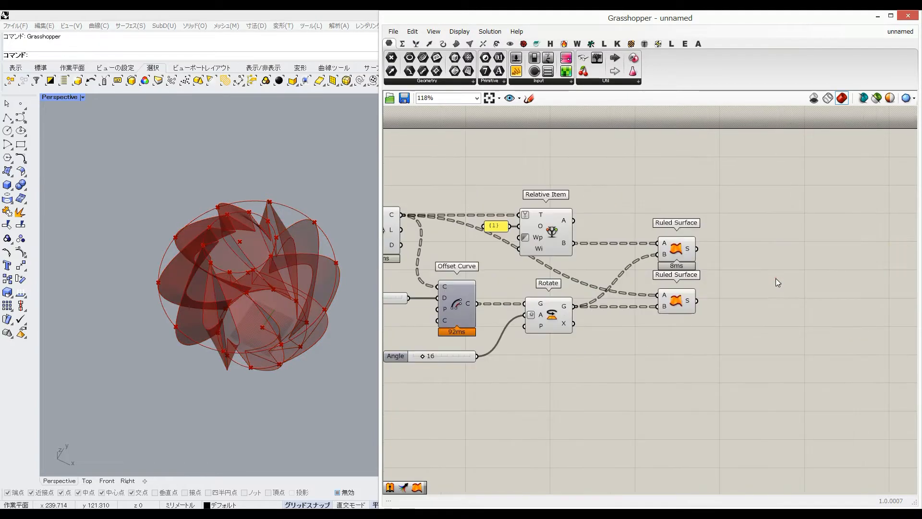
double_click(775, 278)
text(mer)
click(752, 254)
drag(697, 249, 754, 266)
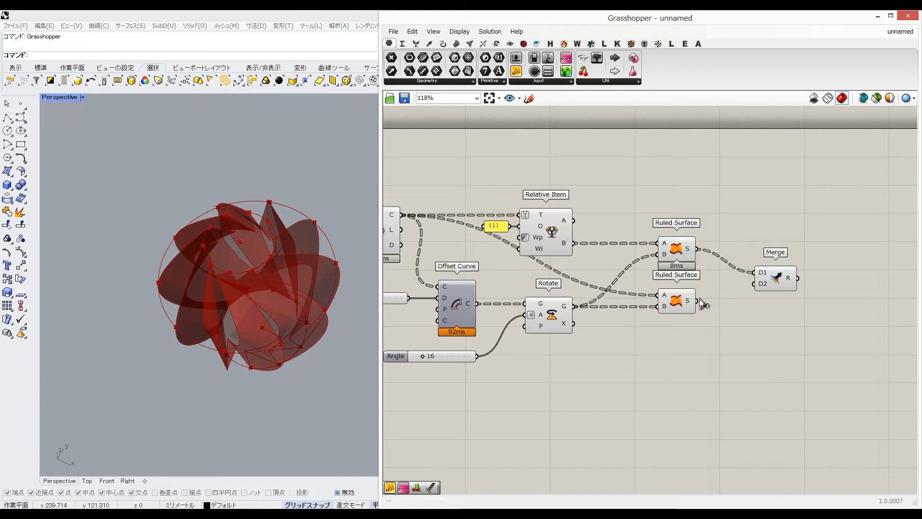
drag(697, 300, 754, 278)
click(771, 279)
scroll(759, 280, up, 3)
click(754, 265)
scroll(786, 241, down, 2)
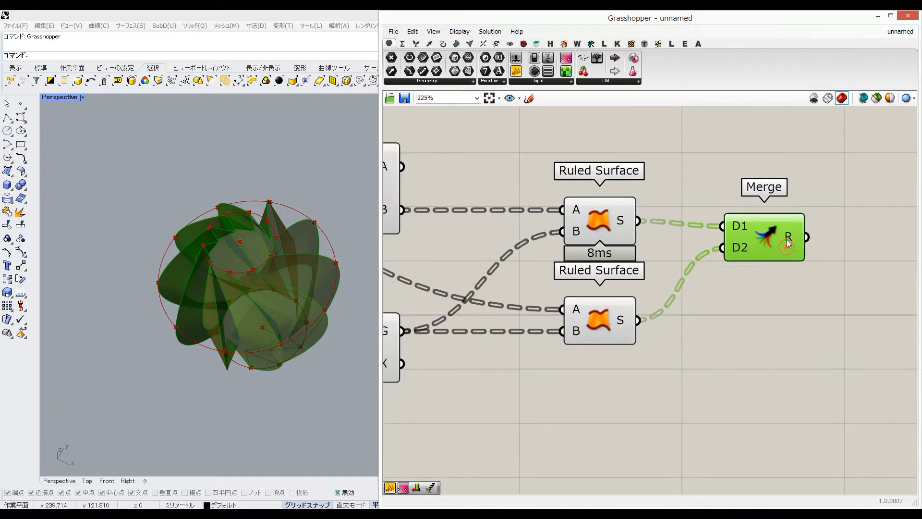
Step: Turn off the preview of every component upstream of Merge
scroll(771, 299, down, 7)
drag(755, 259, 521, 337)
middle_click(603, 364)
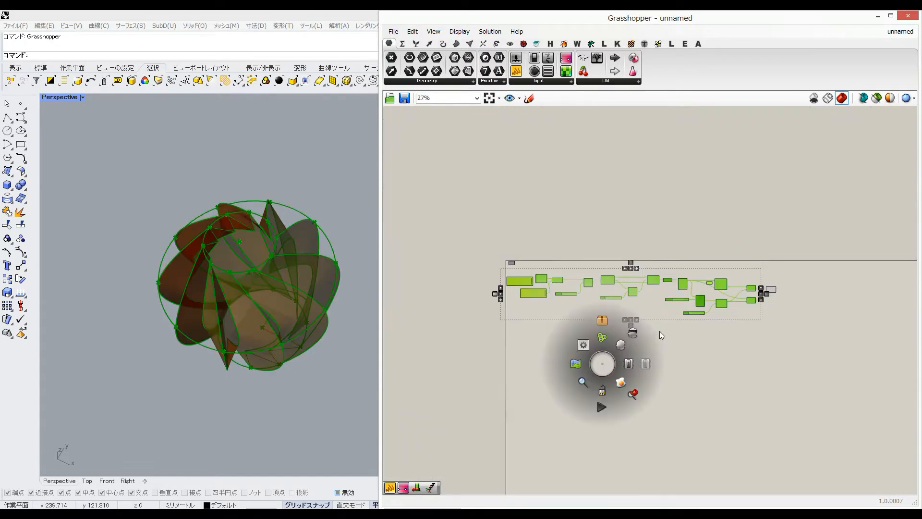
click(630, 329)
right_click(695, 373)
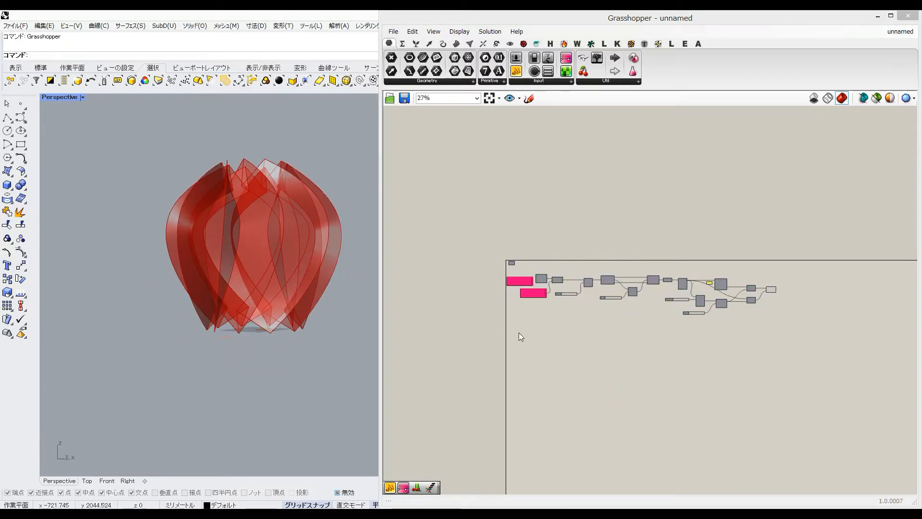
scroll(739, 288, up, 6)
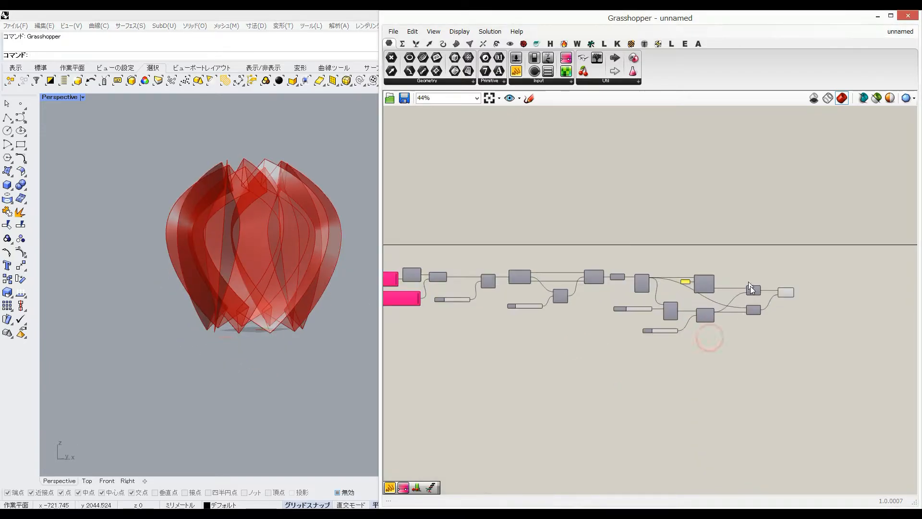
Step: Bake the merged surfaces as a group on the default layer and move the baked copy away from the preview
right_click(837, 301)
click(833, 336)
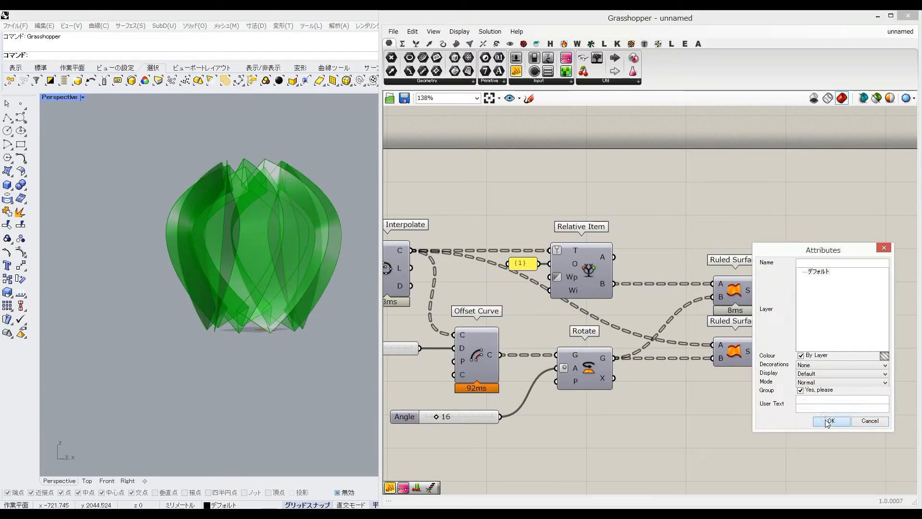
click(827, 423)
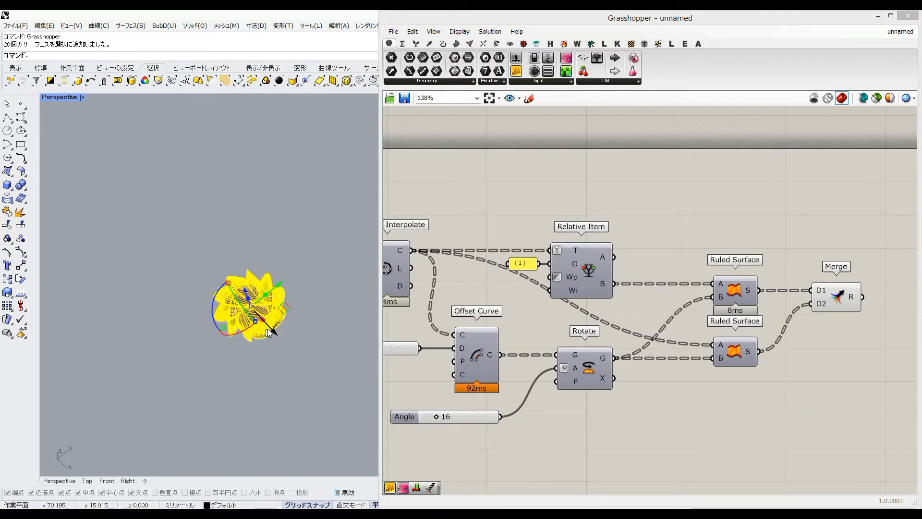
drag(272, 331, 218, 271)
click(213, 331)
Step: Switch the Perspective viewport to the Rendered display mode
right_drag(196, 372, 216, 300)
click(16, 68)
click(50, 81)
scroll(194, 263, up, 5)
Step: Set the Divide Curve Count slider to 20 through its slider settings
right_drag(415, 331, 672, 332)
right_drag(493, 331, 720, 329)
right_drag(458, 342, 750, 346)
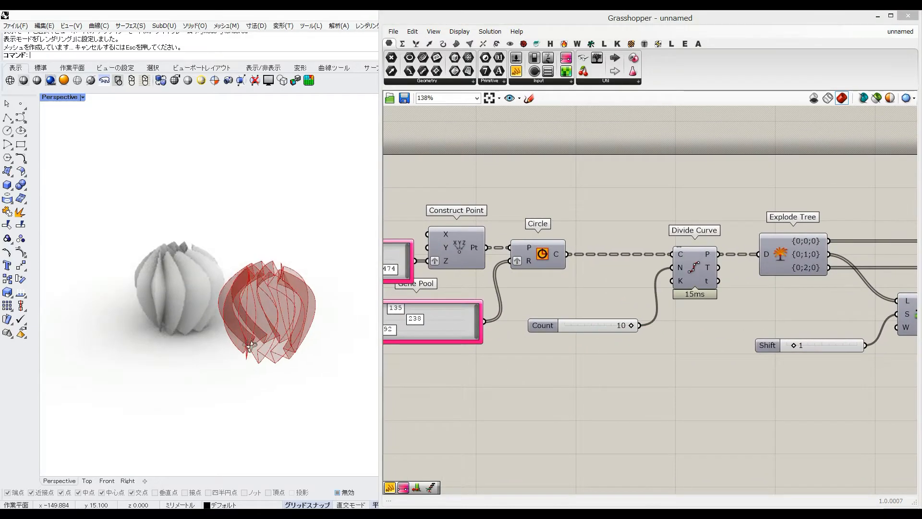
click(618, 327)
right_click(617, 328)
click(639, 371)
drag(682, 403, 688, 388)
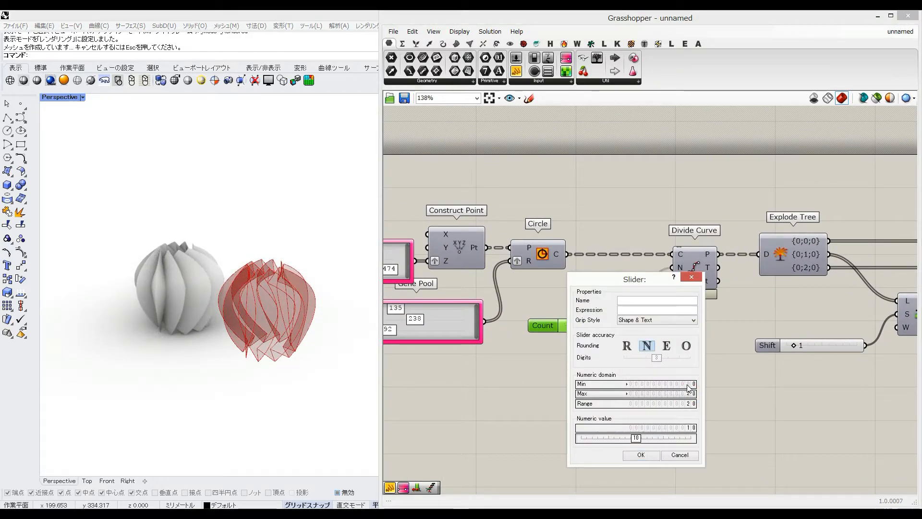
drag(637, 439, 702, 440)
click(641, 456)
click(641, 456)
Step: Set the Offset Curve Distance slider to -52 and the Rotate Angle slider to 35
right_drag(250, 352, 249, 378)
right_drag(818, 365, 579, 345)
right_drag(799, 360, 681, 351)
mouse_move(270, 344)
right_down()
mouse_move(268, 285)
mouse_move(270, 326)
right_up()
right_drag(773, 338, 578, 334)
drag(586, 323, 596, 322)
drag(671, 390, 684, 391)
Step: Increase the Shift slider feeding Shift List to twist the curves further
right_drag(520, 379, 754, 393)
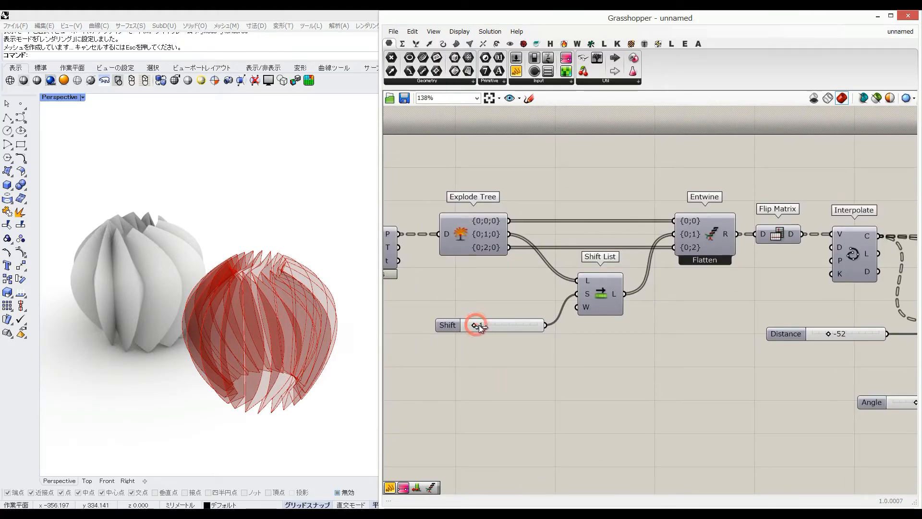
drag(479, 324, 483, 326)
right_drag(475, 399, 468, 436)
mouse_move(269, 297)
right_down()
mouse_move(271, 365)
mouse_move(279, 302)
right_up()
Step: Bake the twisted 20-division variant from Merge as a group on the default layer
right_drag(713, 327, 562, 304)
scroll(563, 304, down, 2)
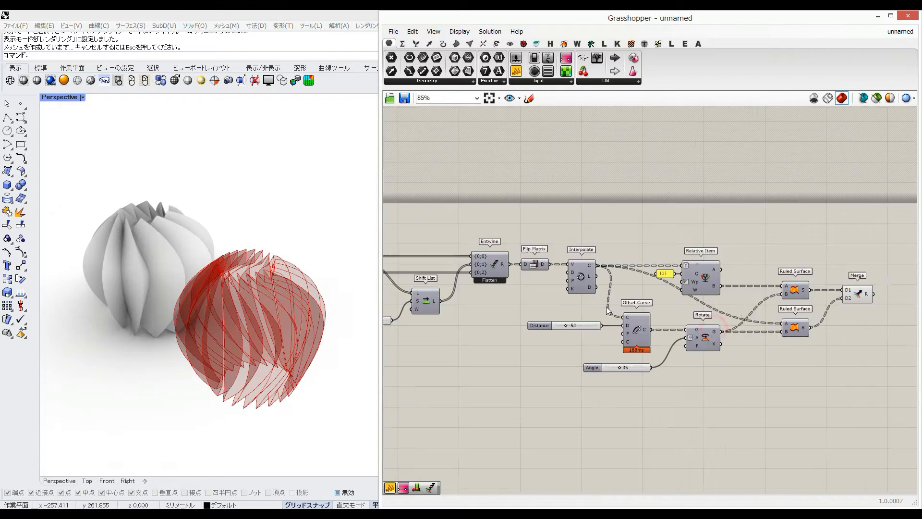
right_drag(910, 298, 697, 300)
scroll(697, 300, up, 2)
right_click(699, 293)
click(725, 329)
click(703, 380)
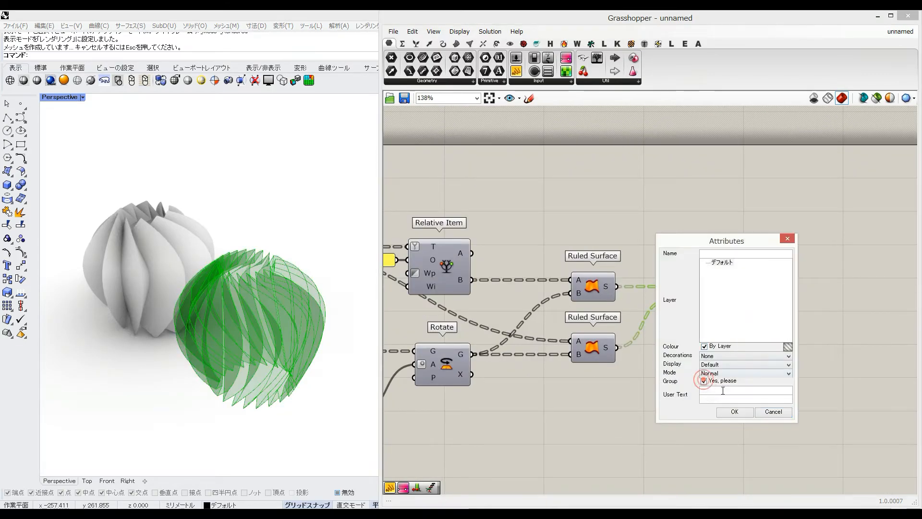
click(734, 411)
Step: Move the newly baked twisted variant behind the preview, clear of the first baked copy
drag(326, 318, 331, 314)
drag(340, 336, 293, 278)
click(260, 149)
right_drag(264, 272, 269, 225)
right_drag(319, 321, 148, 325)
scroll(148, 325, down, 2)
Step: Set the Rotate Angle slider and the Shift slider to 0
right_drag(252, 304, 273, 317)
right_drag(424, 317, 735, 316)
right_drag(570, 322, 653, 318)
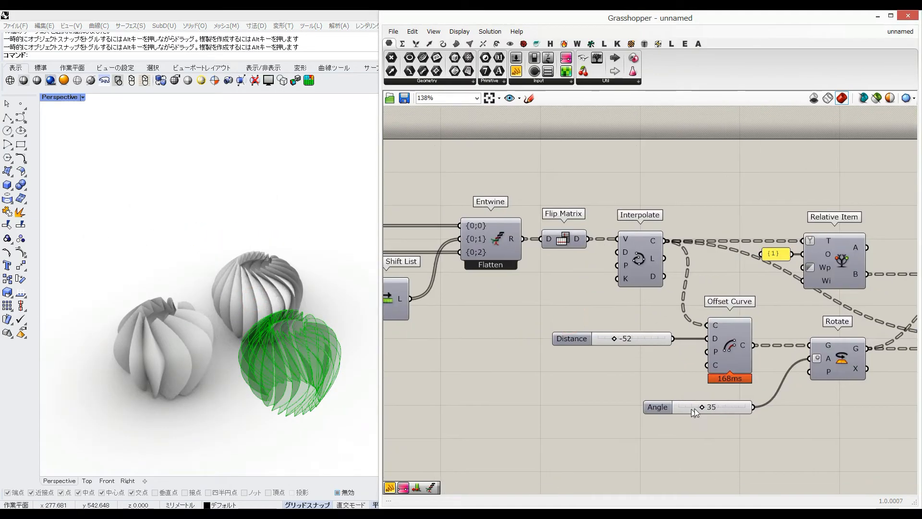
drag(670, 407, 678, 406)
right_drag(424, 344, 650, 361)
drag(492, 347, 475, 347)
Step: Edit the Count slider's settings to divide the circles into many more segments
right_drag(429, 335, 634, 318)
click(496, 312)
click(492, 333)
right_click(479, 309)
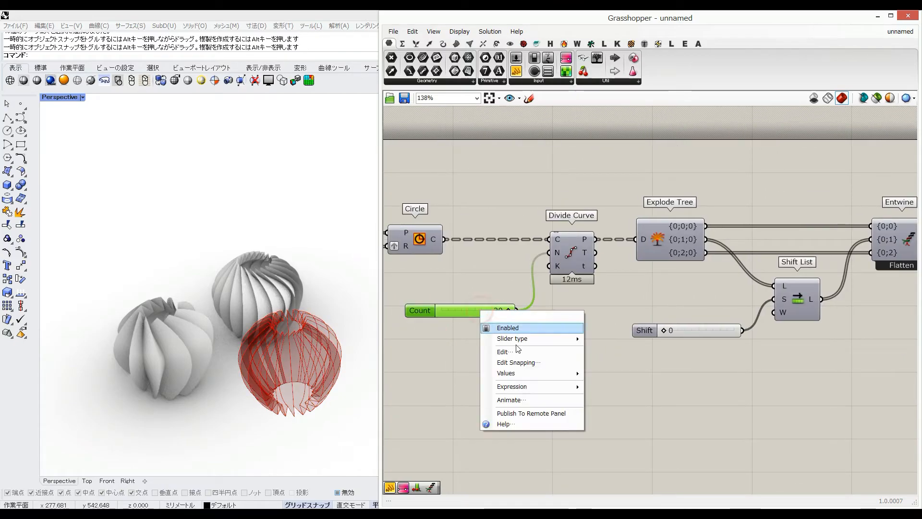
click(511, 351)
drag(479, 418, 513, 423)
click(527, 434)
click(535, 407)
Step: Bake the dense untwisted variant from Merge as a group on the default layer
right_drag(342, 442, 331, 416)
scroll(539, 333, down, 4)
right_drag(883, 327, 692, 324)
scroll(691, 324, up, 3)
click(765, 332)
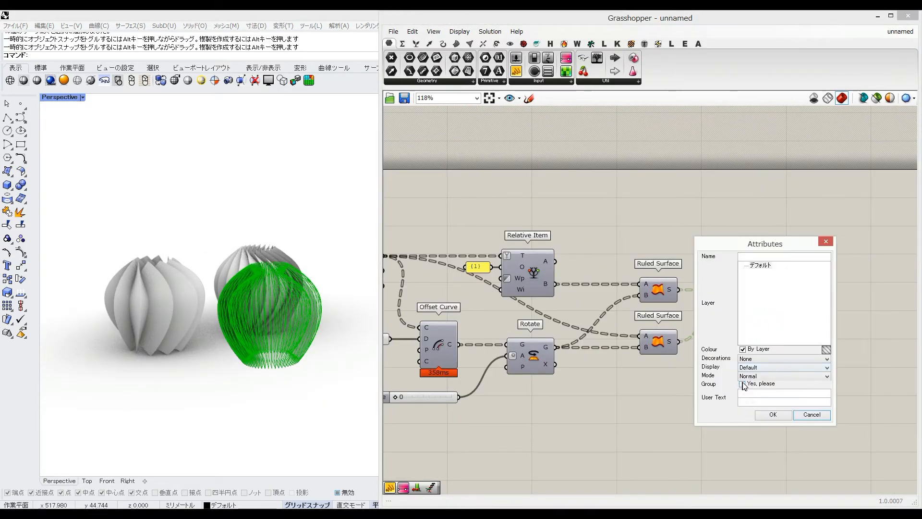
click(771, 416)
Step: Move the baked dense variant away from the preview and place it beside the other baked copies
right_drag(269, 288, 264, 353)
click(263, 357)
drag(315, 386, 168, 343)
drag(142, 305, 255, 177)
click(297, 332)
Step: Shift the outlying baked object closer to the other two to tighten the arrangement
right_drag(297, 332, 288, 311)
mouse_move(236, 329)
right_down()
mouse_move(200, 328)
mouse_move(226, 339)
right_up()
scroll(224, 336, down, 4)
click(106, 336)
drag(73, 327, 131, 338)
click(262, 417)
Step: Turn off the Merge component's preview so only the baked objects are displayed
right_drag(269, 335, 270, 355)
right_click(761, 296)
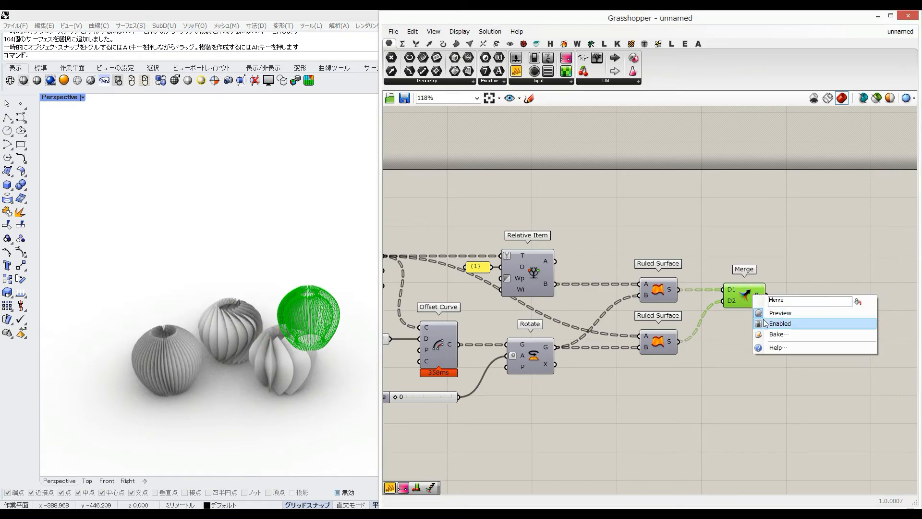
click(794, 313)
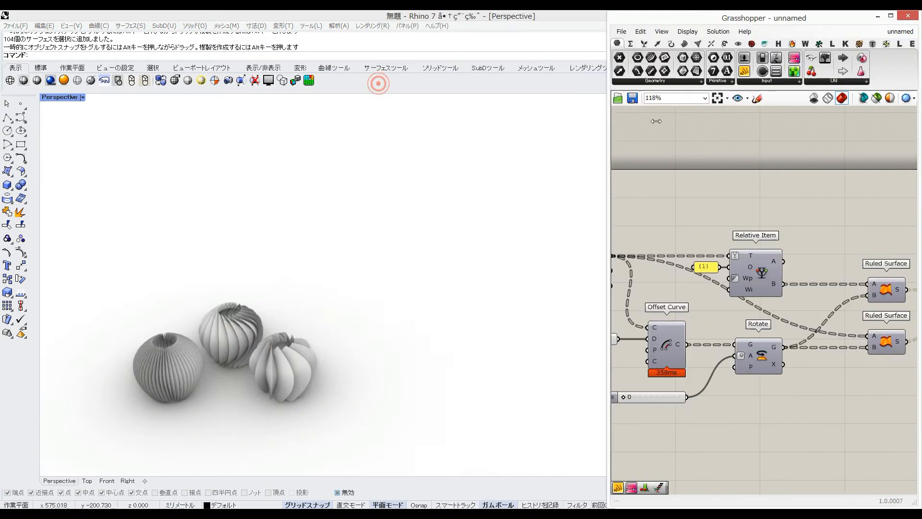